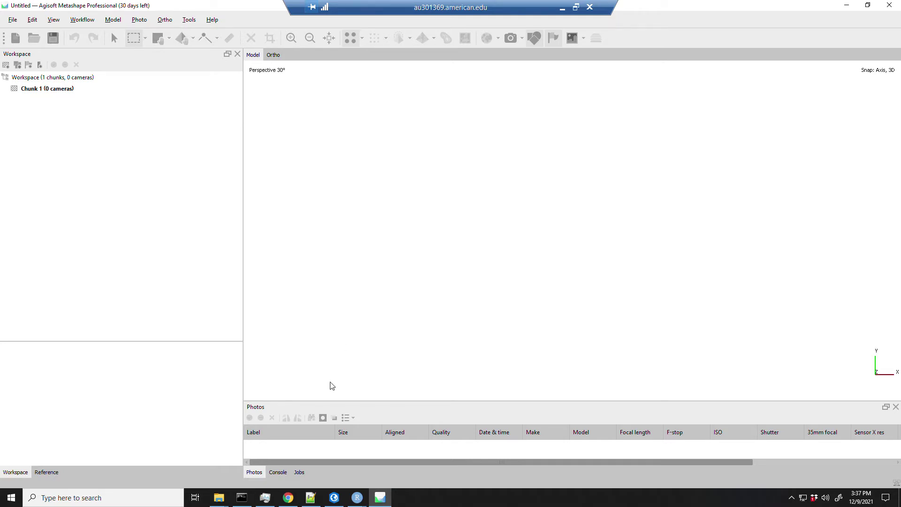
# Step: Select all 670 SERC 1330 photos in File Explorer and drag them into Metashape's Workspace
pyautogui.moveTo(218, 496)
pyautogui.click(123, 456)
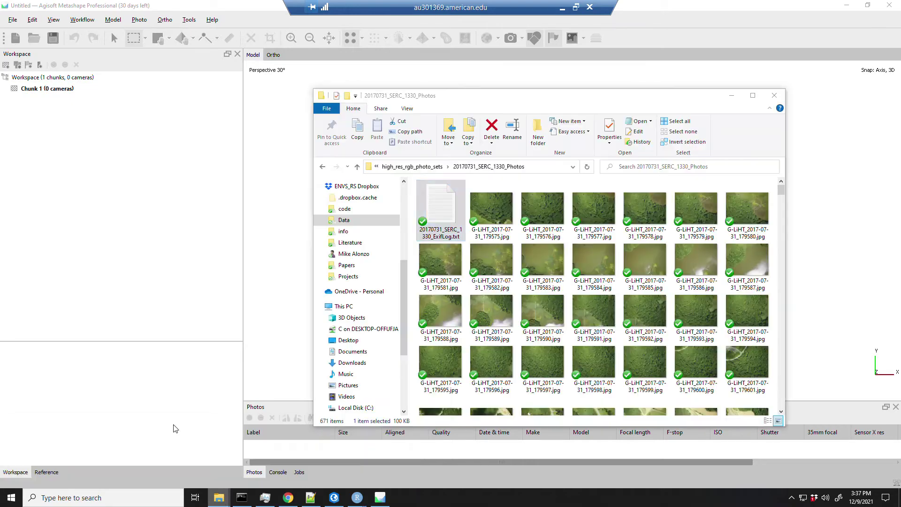
pyautogui.moveTo(562, 106); pyautogui.dragTo(534, 70)
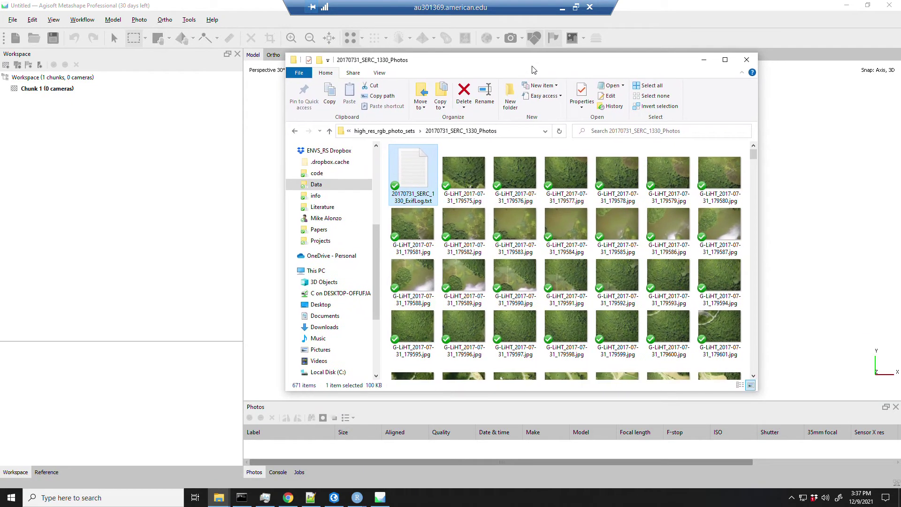
pyautogui.click(469, 189)
pyautogui.moveTo(754, 155); pyautogui.dragTo(750, 383)
pyautogui.keyDown('shift'); pyautogui.click(685, 359); pyautogui.keyUp('shift')
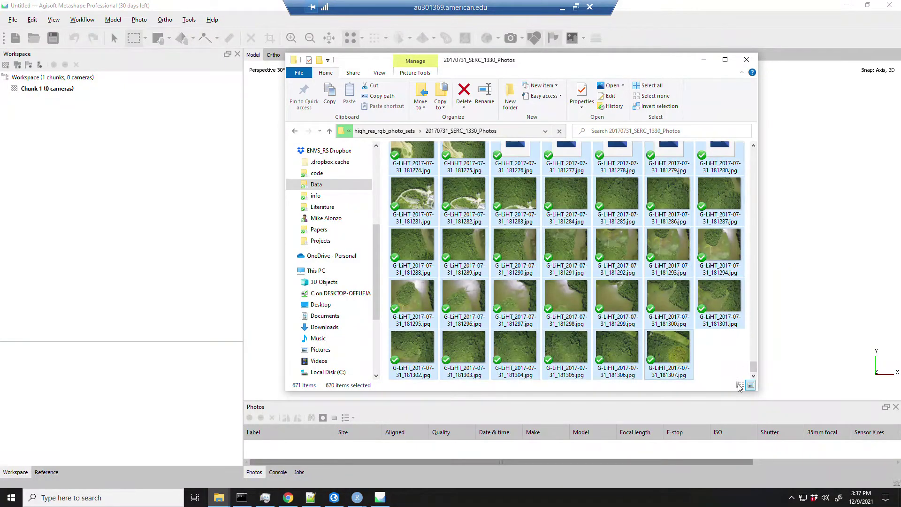
pyautogui.moveTo(572, 253); pyautogui.dragTo(135, 209)
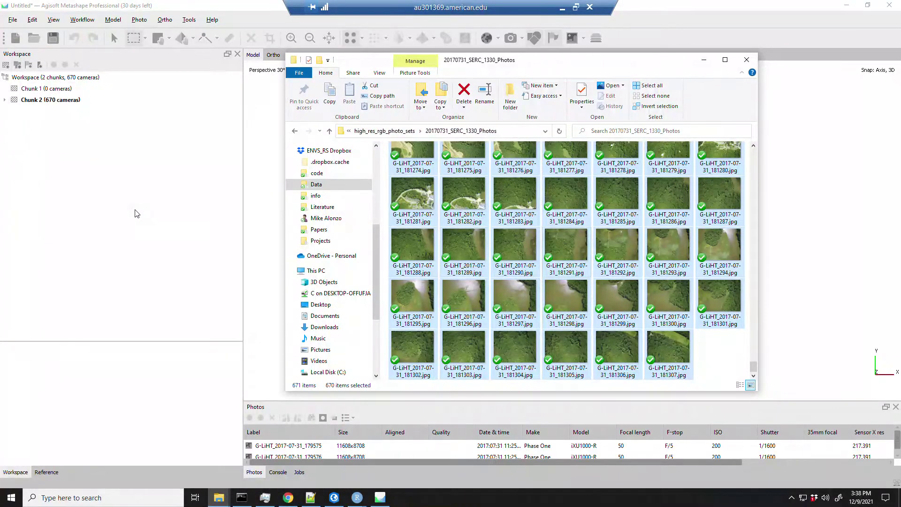
pyautogui.click(776, 32)
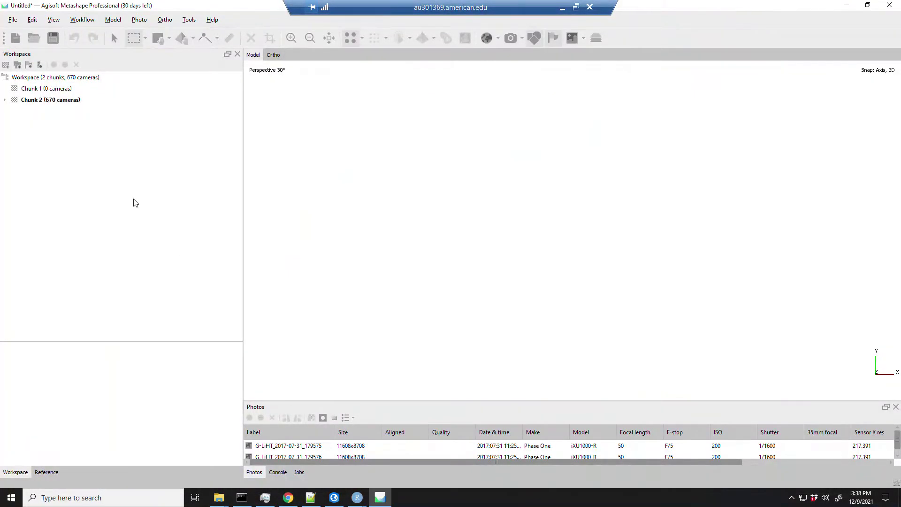
# Step: Expand Chunk 2 and its Cameras folder to check 0 of 670 aligned, then collapse it
pyautogui.click(4, 101)
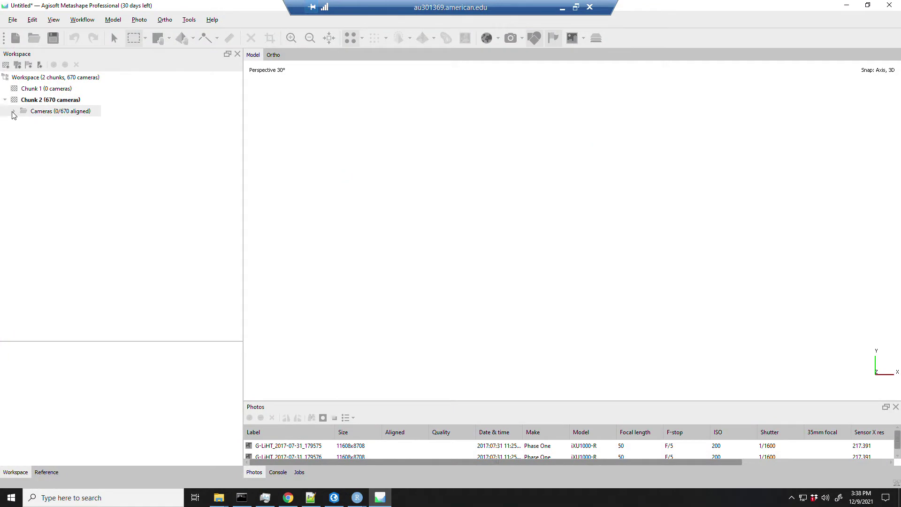
pyautogui.click(13, 111)
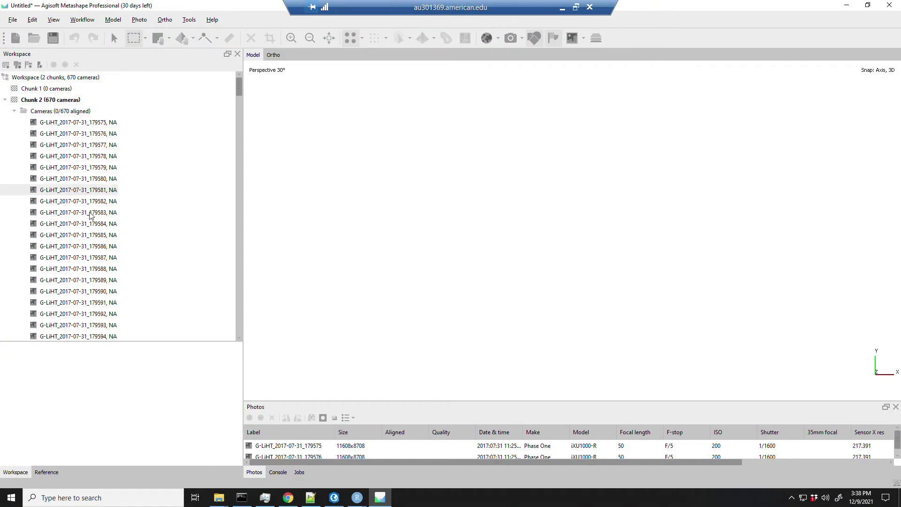
pyautogui.click(14, 111)
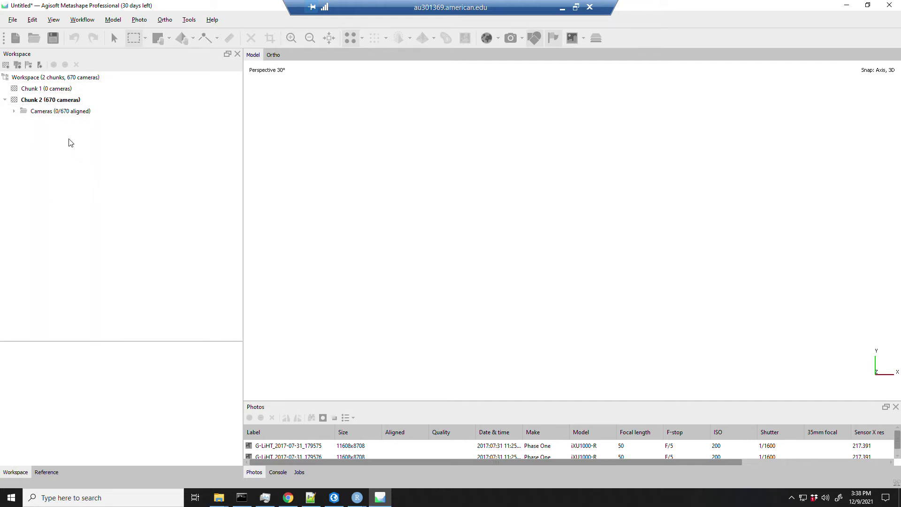
# Step: Delete the empty Chunk 1 with Remove Chunks and confirm
pyautogui.rightClick(41, 92)
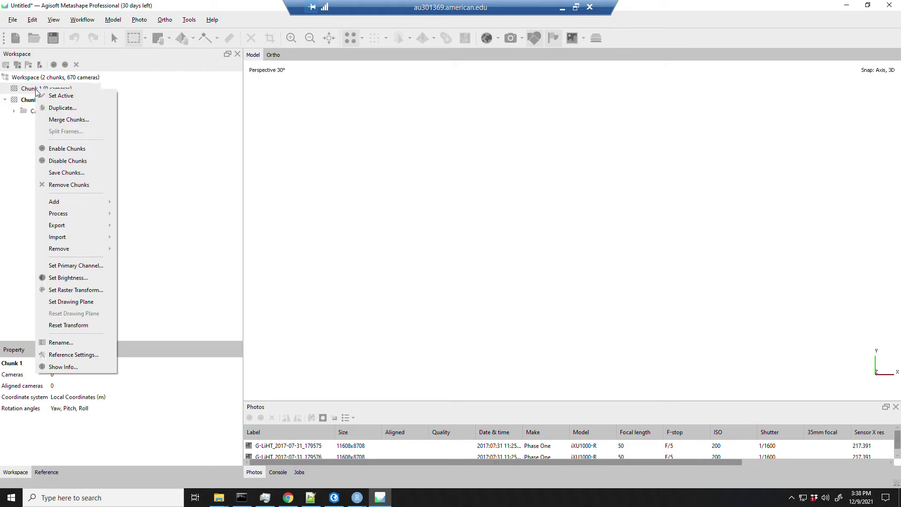
pyautogui.click(76, 184)
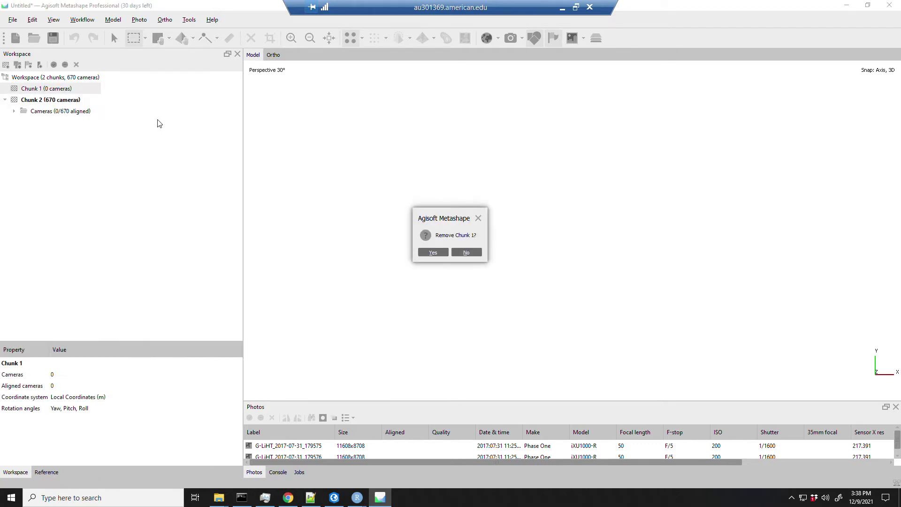
pyautogui.click(430, 249)
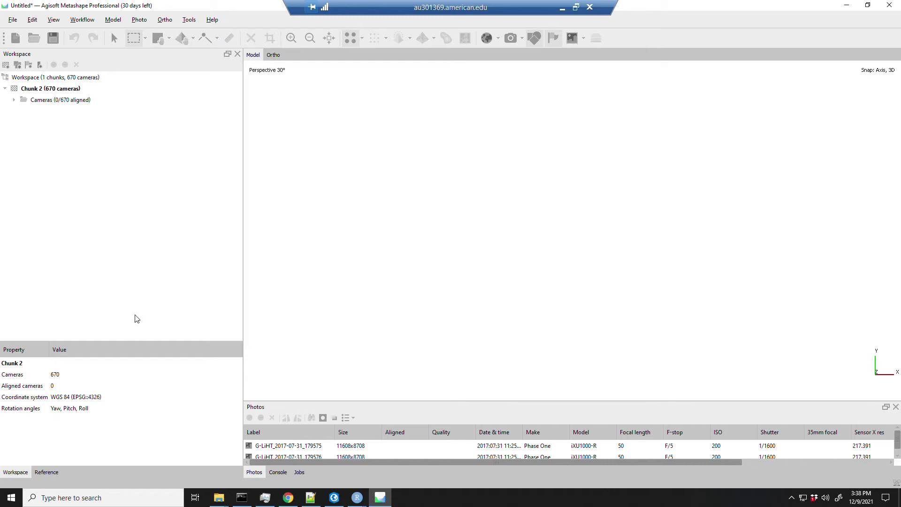
# Step: Show the Reference pane and begin a reference import, browsing to the ENVS_RS Dropbox folder
pyautogui.click(46, 472)
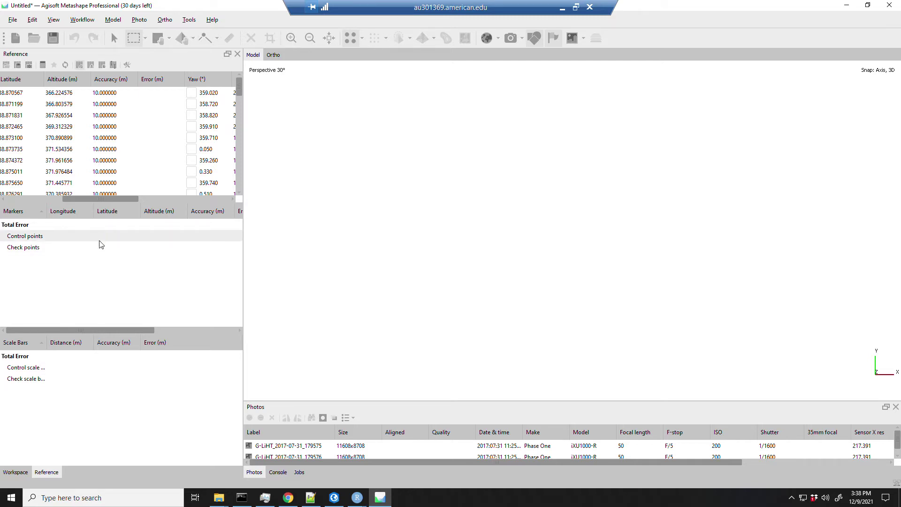
pyautogui.click(6, 65)
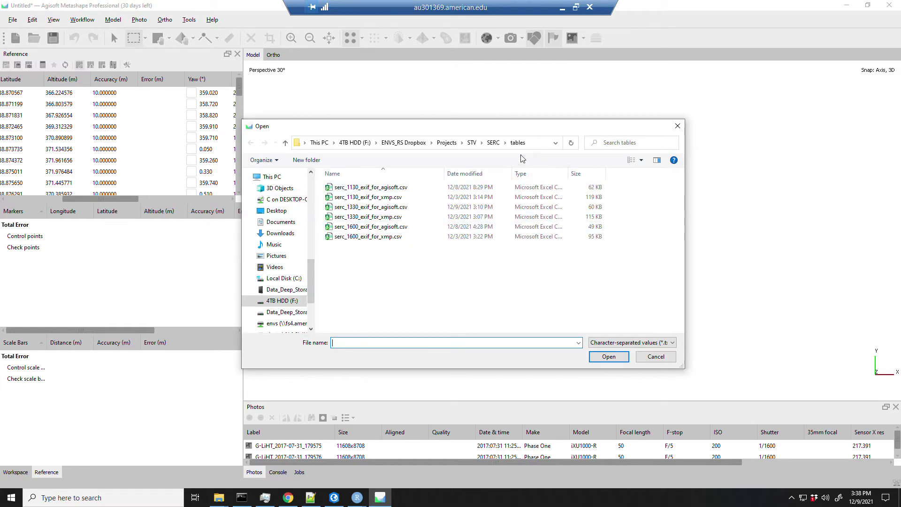
pyautogui.click(415, 148)
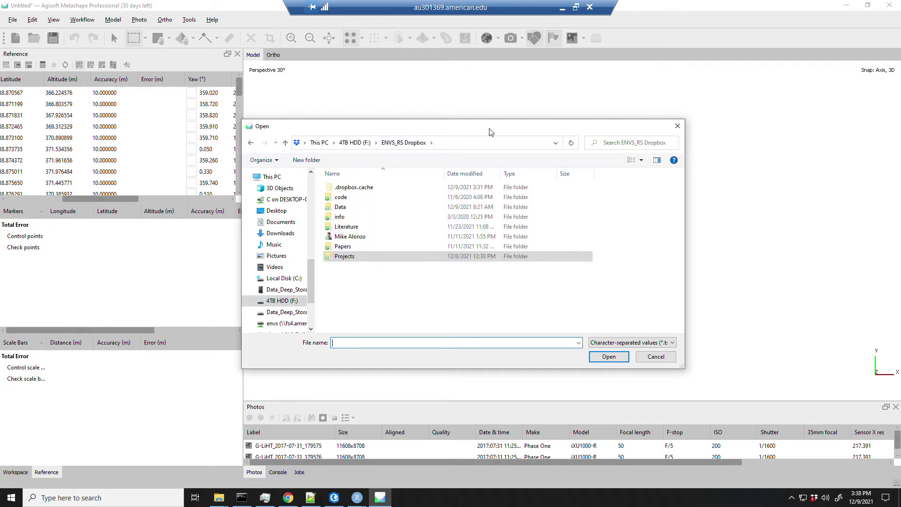
# Step: Open 20170731_SERC_1330_ExifLog.txt from Data > Maryland > SERC > high_res_rgb_photo_sets > 20170731_SERC_1330_Photos
pyautogui.moveTo(492, 132); pyautogui.dragTo(506, 158)
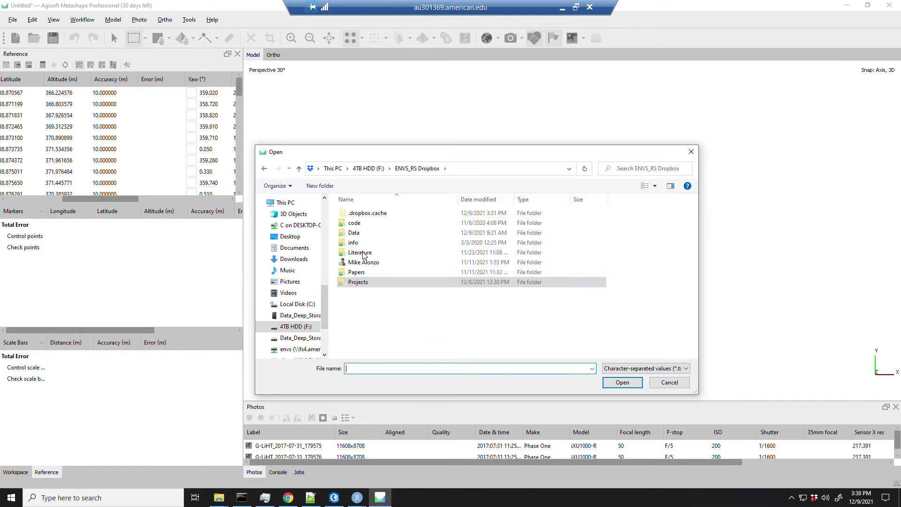
pyautogui.doubleClick(374, 233)
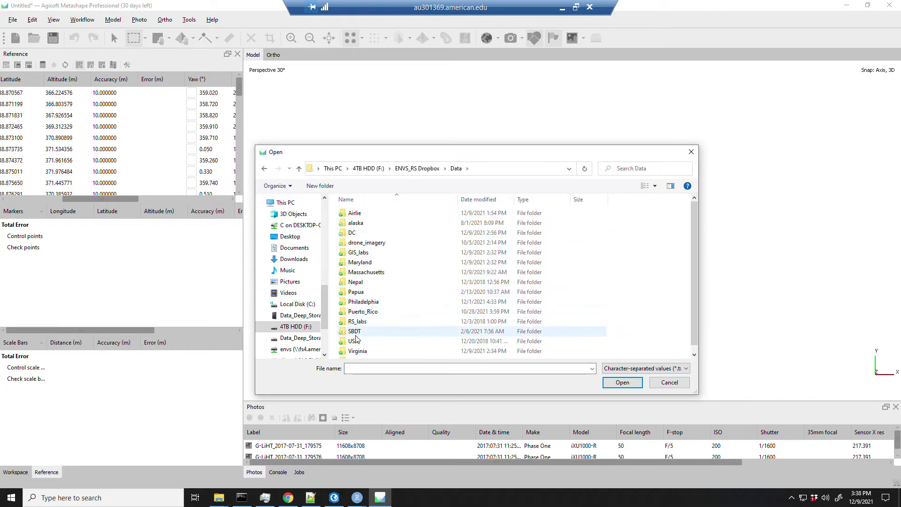
pyautogui.click(367, 264)
pyautogui.doubleClick(366, 263)
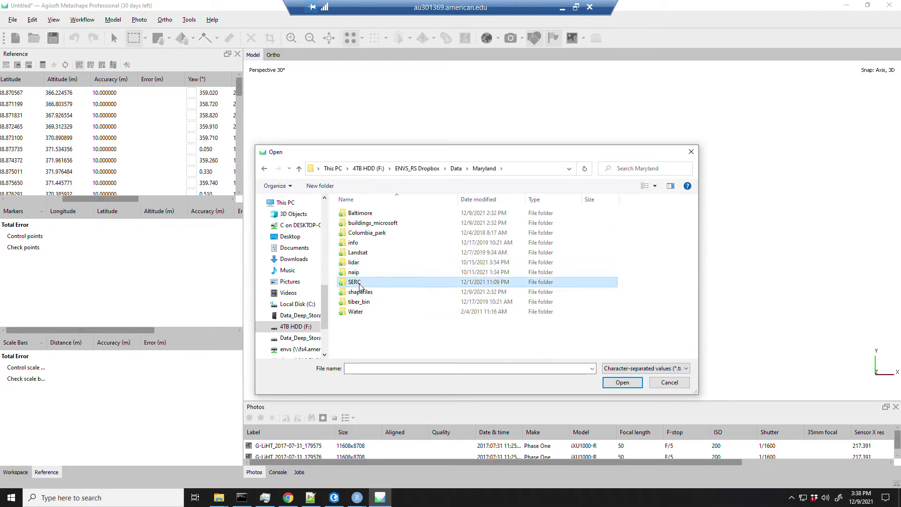
pyautogui.doubleClick(363, 282)
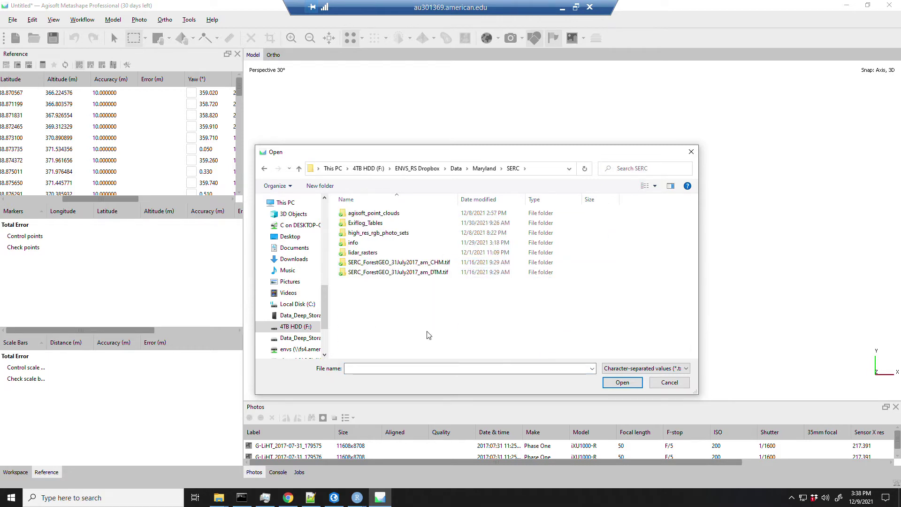
pyautogui.doubleClick(384, 233)
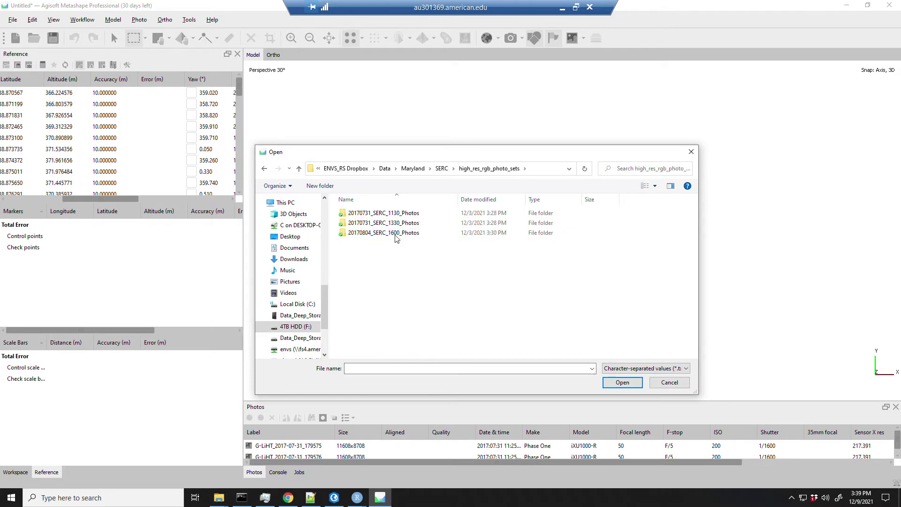
pyautogui.doubleClick(395, 223)
pyautogui.click(389, 215)
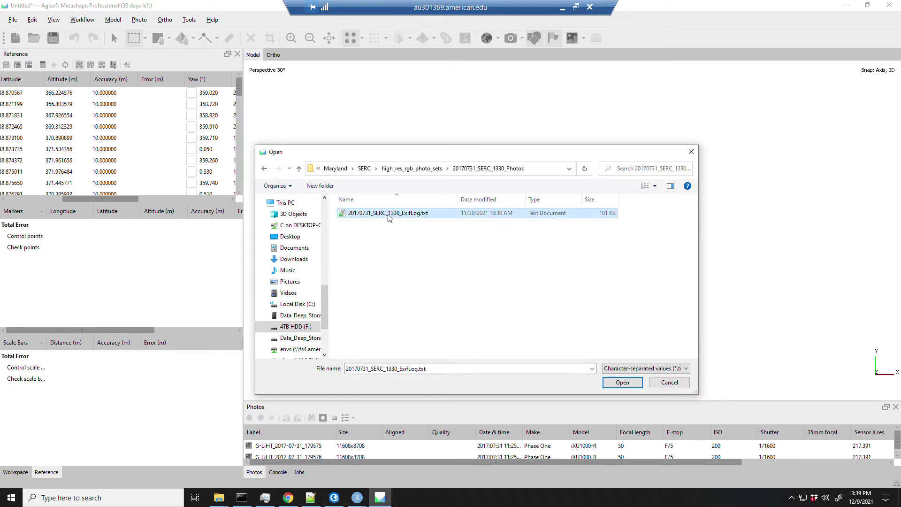
pyautogui.click(620, 383)
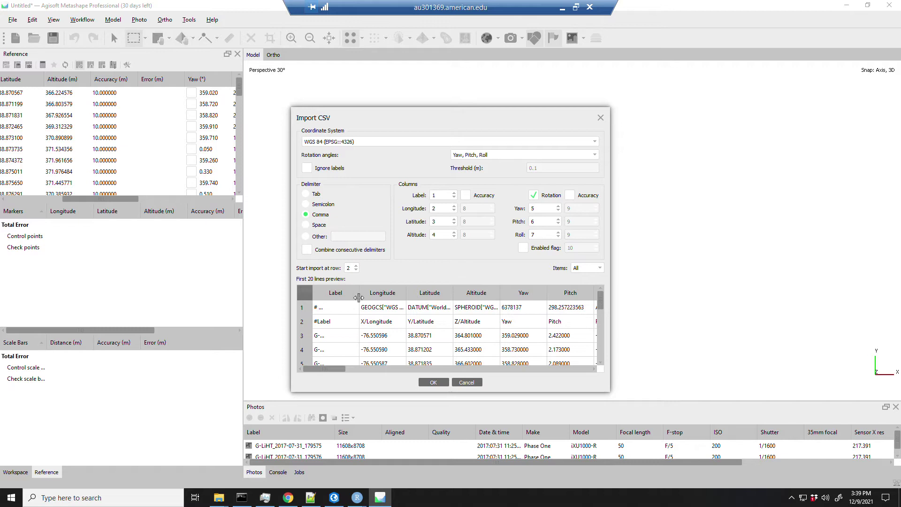
# Step: Widen the Label column and scroll the Import CSV preview to inspect the Roll columns
pyautogui.moveTo(364, 294); pyautogui.dragTo(387, 294)
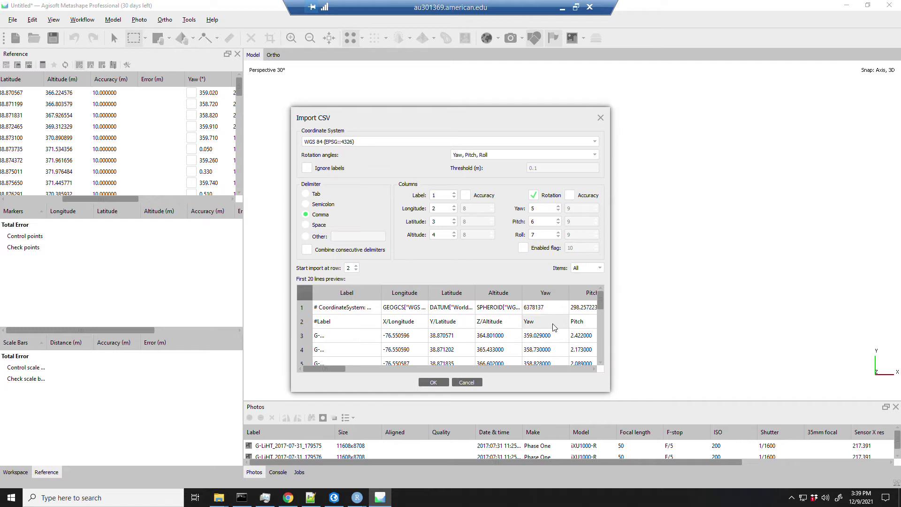
pyautogui.click(593, 370)
pyautogui.click(593, 369)
pyautogui.click(593, 369)
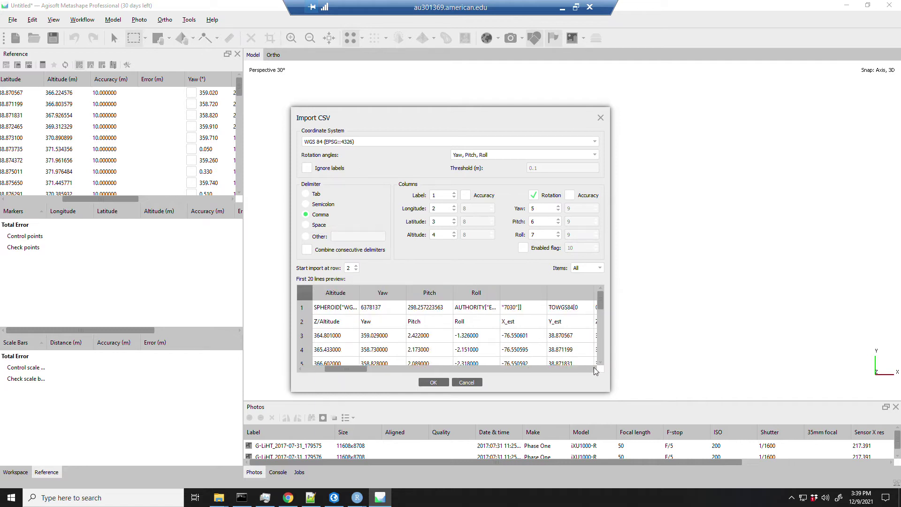
pyautogui.moveTo(357, 369); pyautogui.dragTo(309, 370)
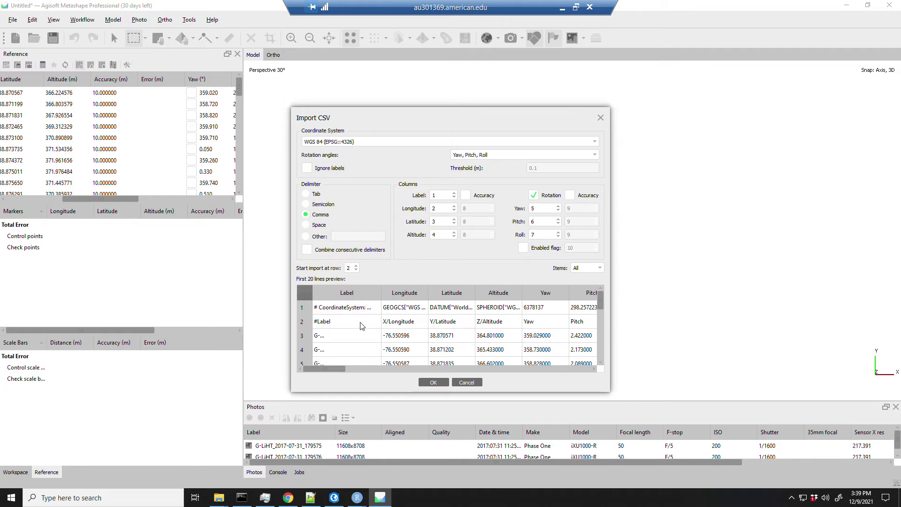
# Step: Start the import at row 3 with all item types and import the ExifLog camera coordinates
pyautogui.click(356, 265)
pyautogui.click(602, 268)
pyautogui.click(603, 269)
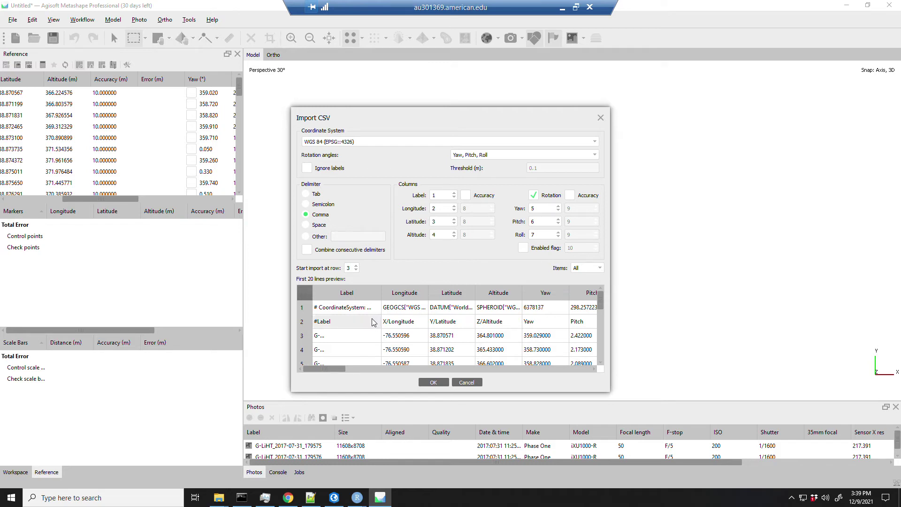
pyautogui.click(557, 369)
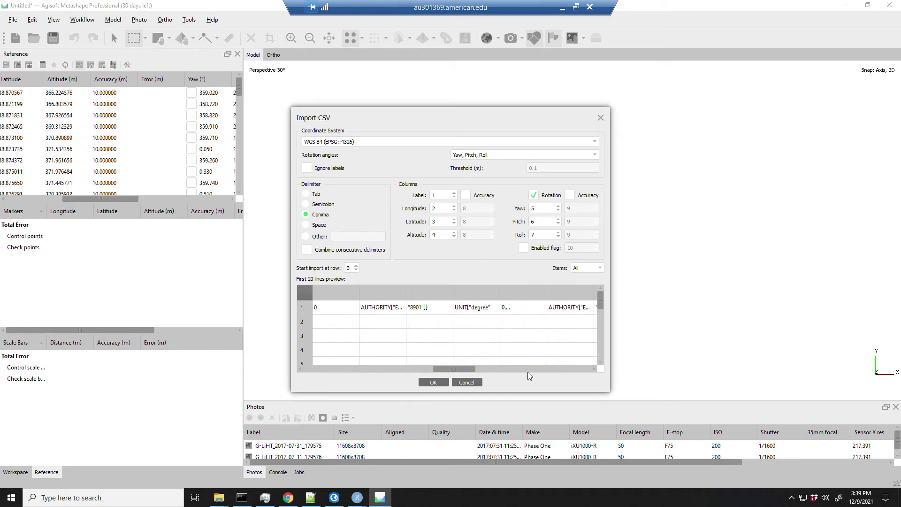
pyautogui.click(361, 368)
pyautogui.click(360, 370)
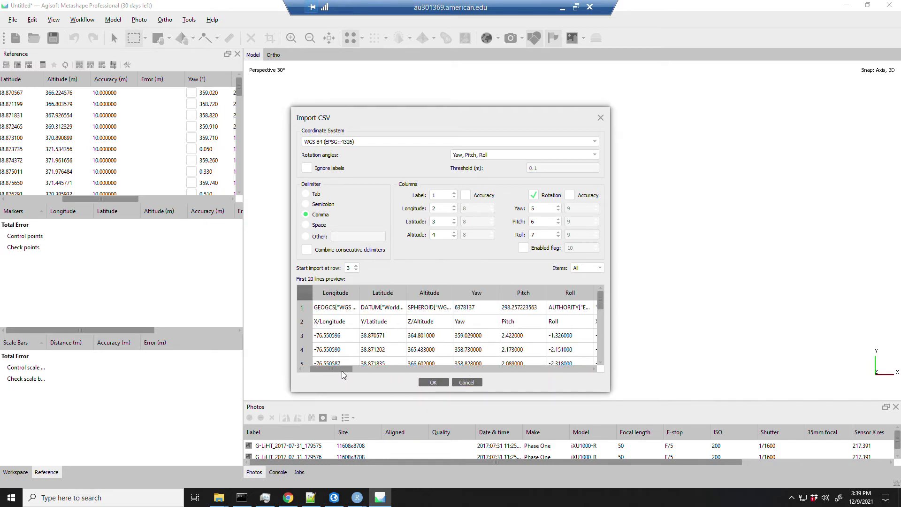
pyautogui.click(439, 384)
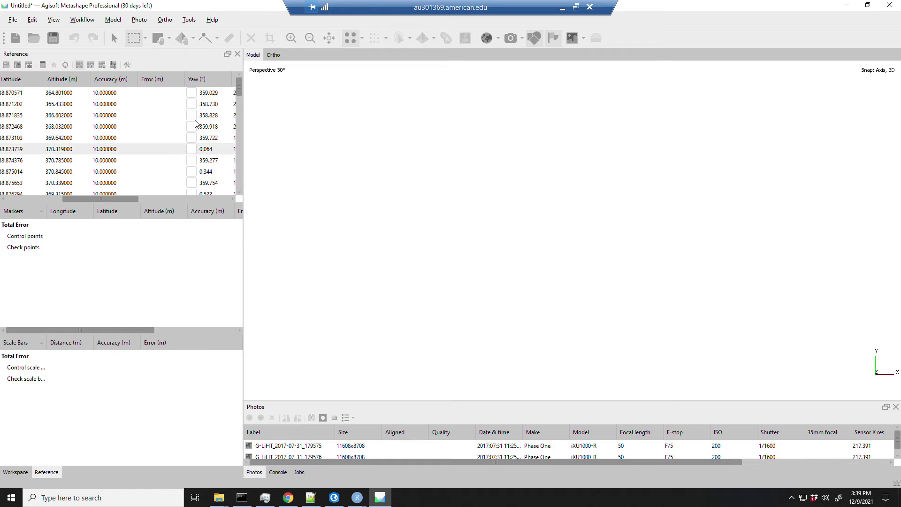
# Step: Enable yaw rotation values for all cameras and set camera accuracy to 1 m in Reference Settings
pyautogui.click(108, 92)
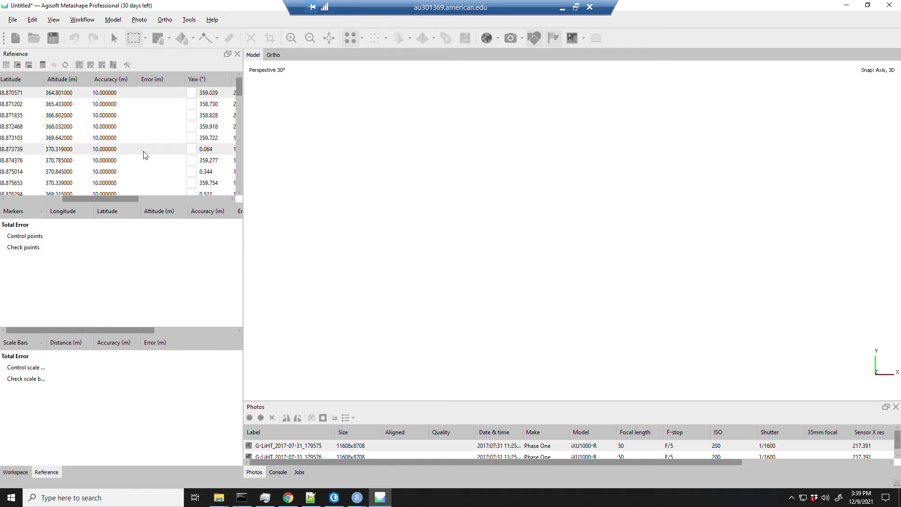
pyautogui.click(192, 93)
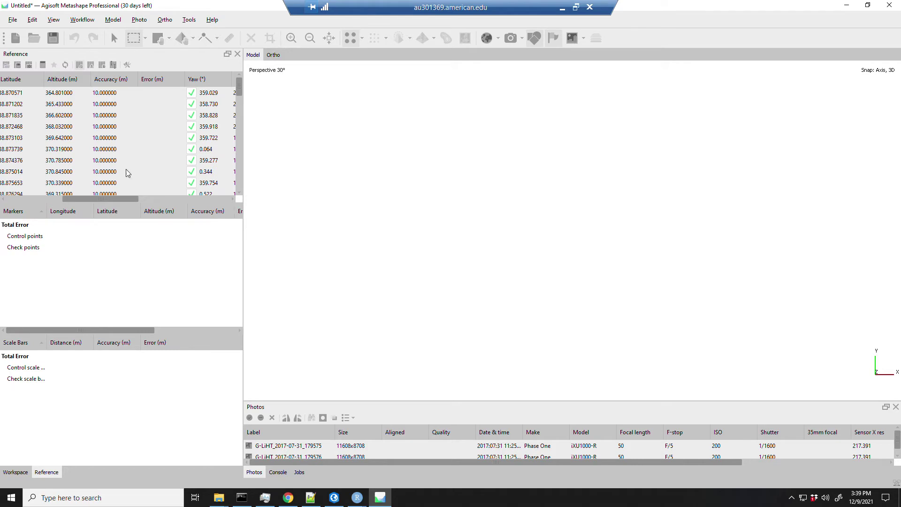
pyautogui.click(127, 65)
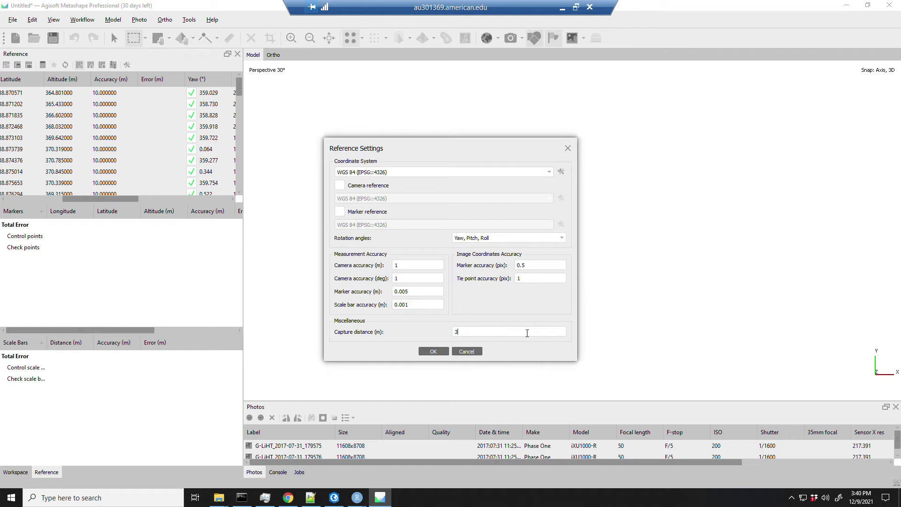
pyautogui.click(434, 352)
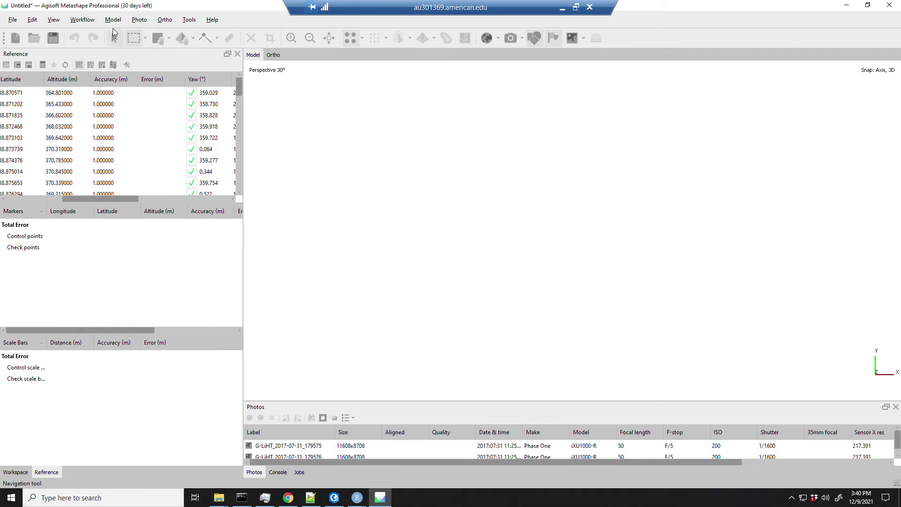
pyautogui.click(89, 20)
# Step: Turn on Show Cameras from Model > Show/Hide Items to plot the flight-line camera positions
pyautogui.moveTo(118, 22)
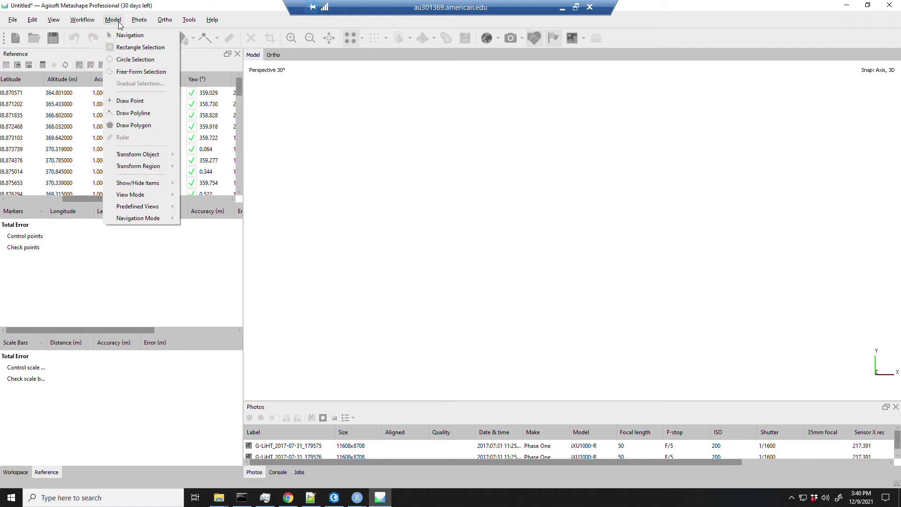
pyautogui.moveTo(136, 184)
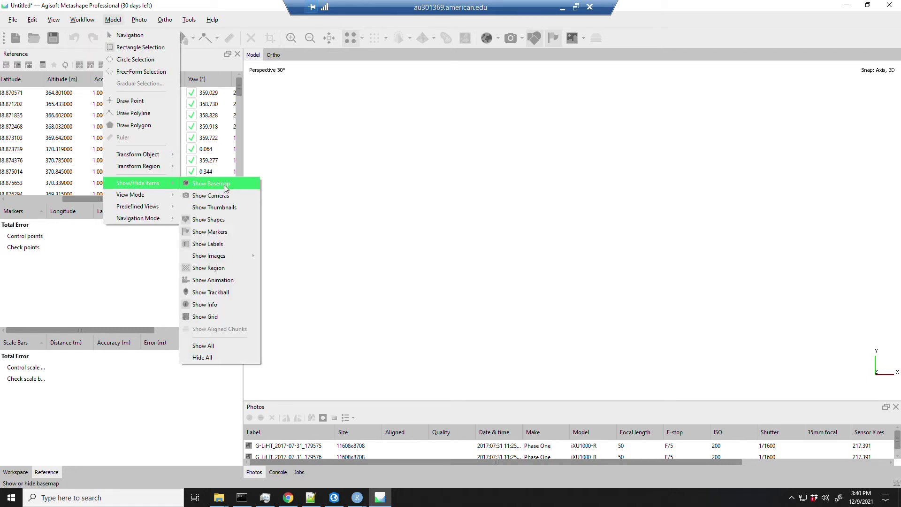
pyautogui.click(238, 198)
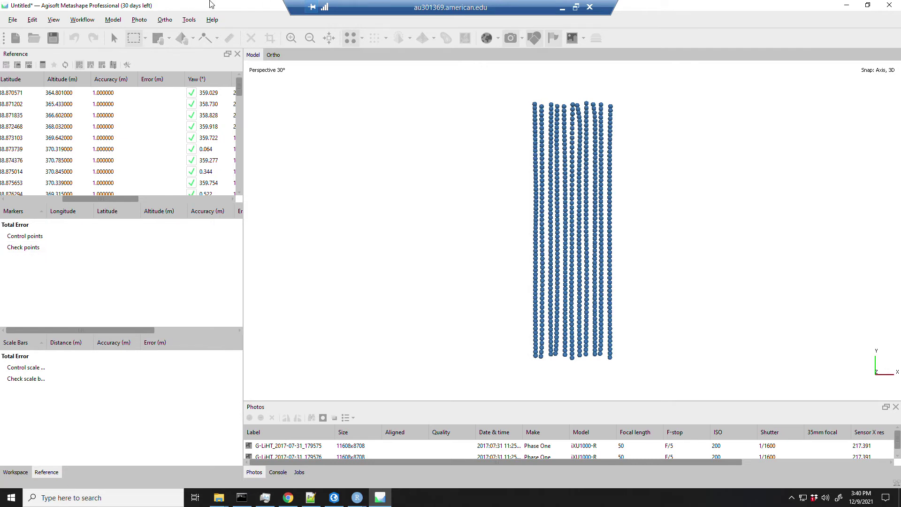
pyautogui.click(86, 21)
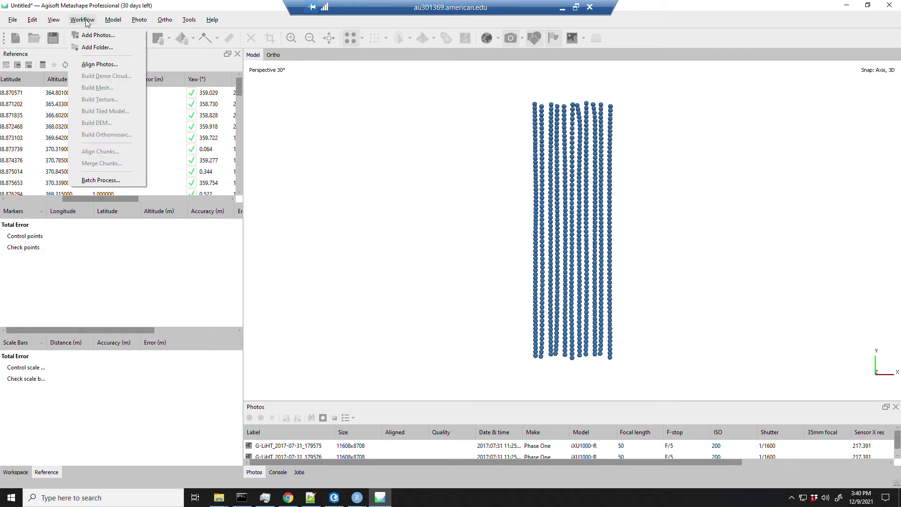
# Step: Run Align Photos at High accuracy, source preselection, 1,000 key points and 4,000 tie points
pyautogui.click(94, 66)
pyautogui.moveTo(467, 133); pyautogui.dragTo(452, 128)
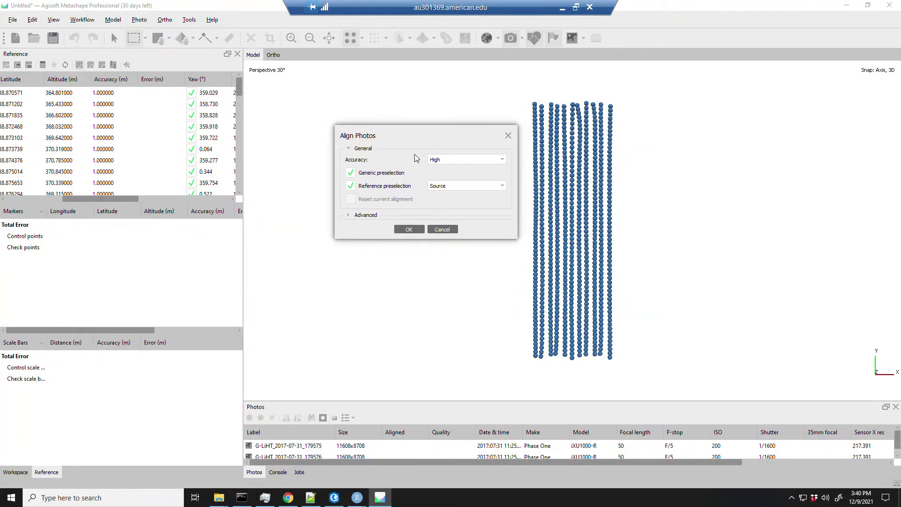
pyautogui.click(351, 214)
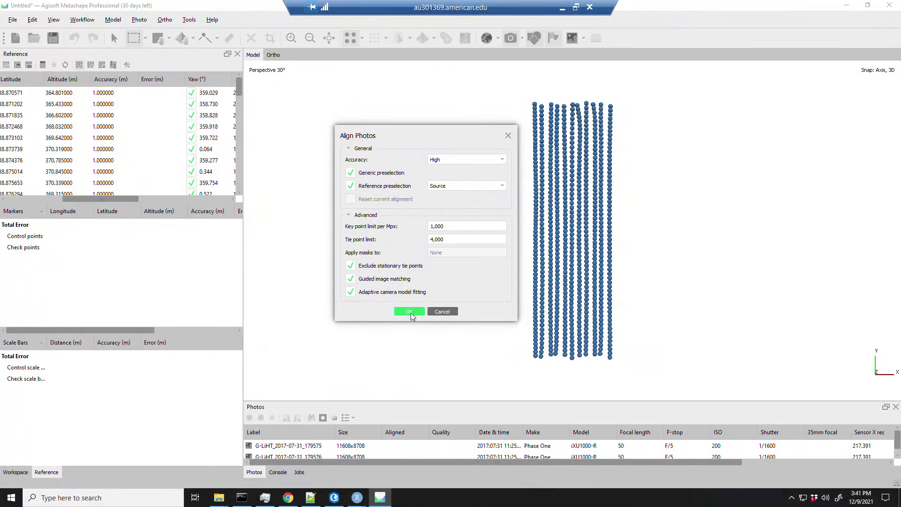
pyautogui.click(444, 311)
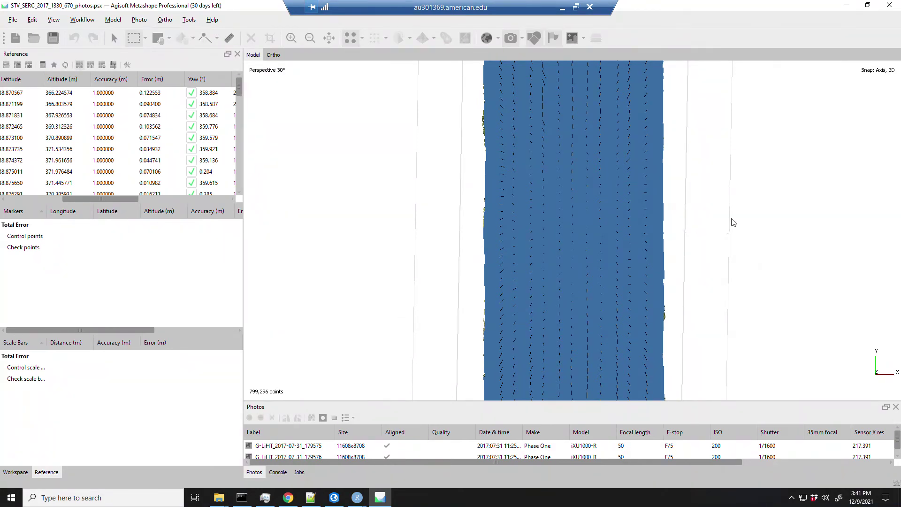
# Step: Zoom in and out on the aligned 799,296-point tie point cloud in the model view
pyautogui.scroll(-3, 747, 246)
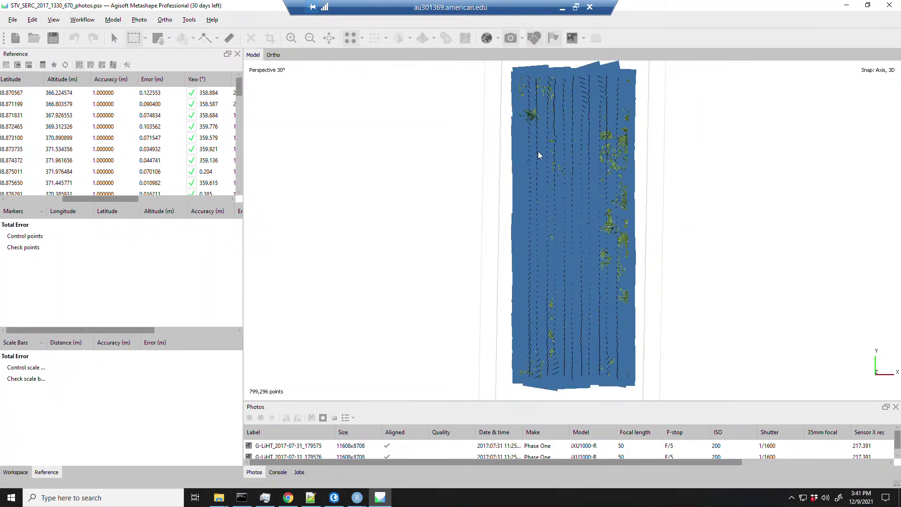
pyautogui.scroll(3, 569, 292)
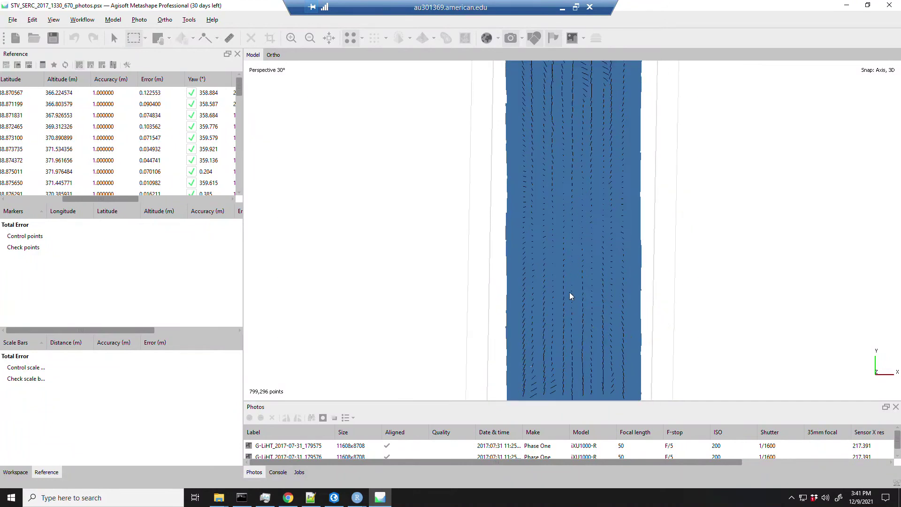
pyautogui.scroll(-1, 630, 256)
pyautogui.scroll(2, 544, 195)
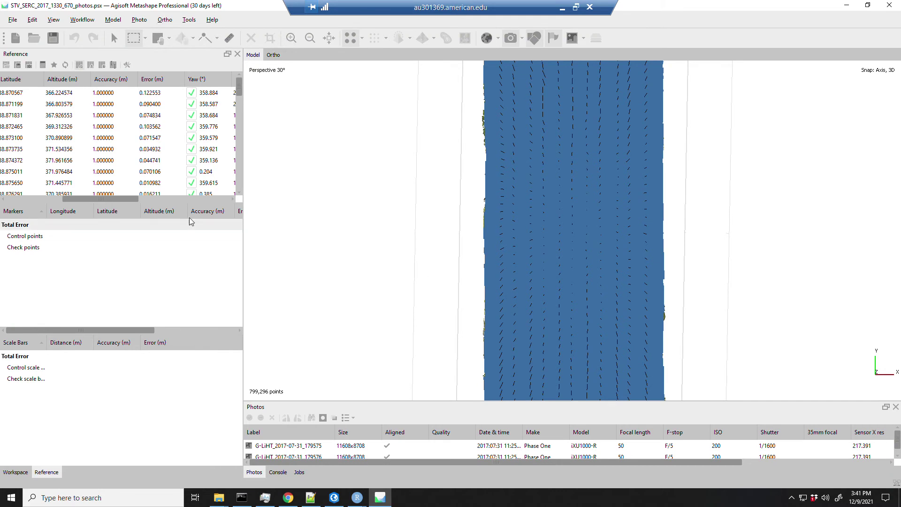
pyautogui.click(113, 19)
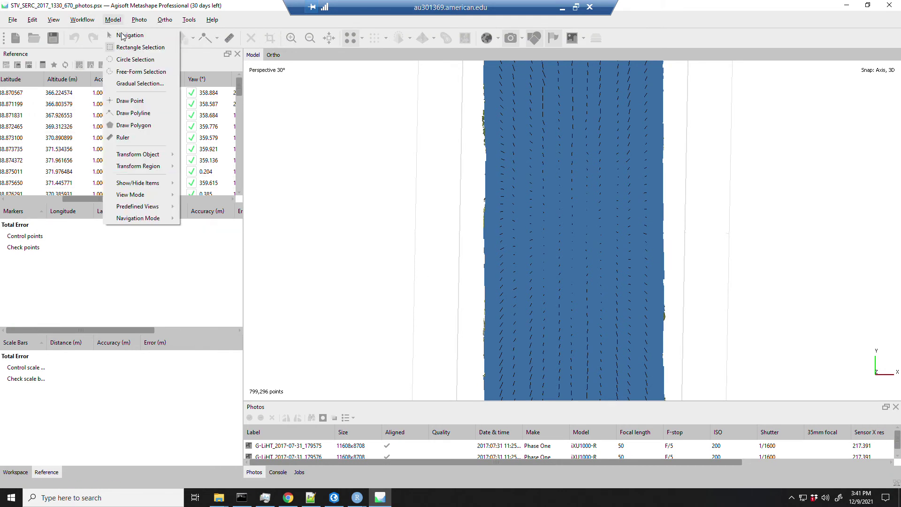
# Step: Hide the camera markers and rotate the true-colour sparse cloud of forest and river in 3D
pyautogui.moveTo(151, 193)
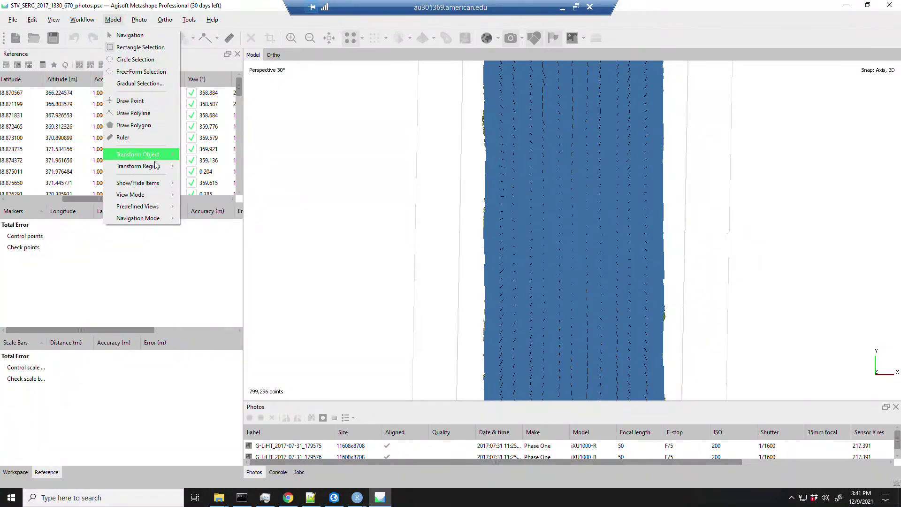
pyautogui.click(226, 193)
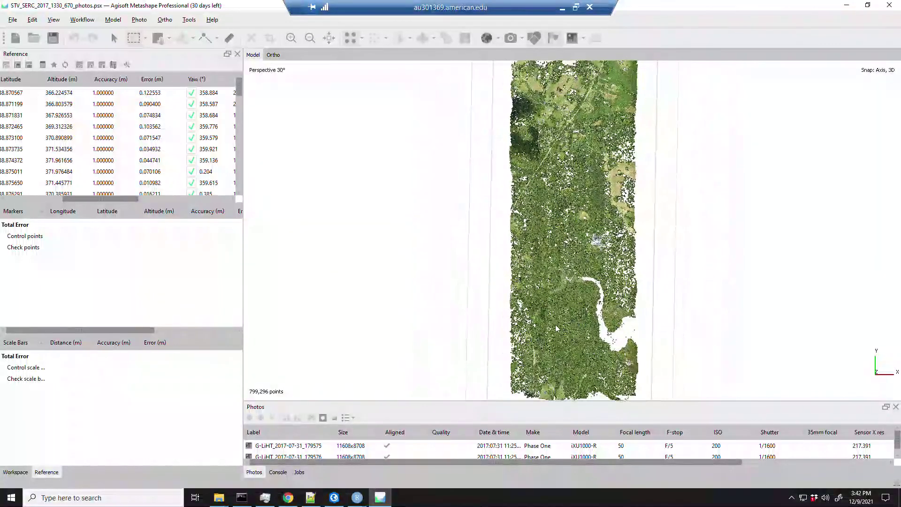
pyautogui.moveTo(555, 324); pyautogui.dragTo(526, 256)
pyautogui.click(709, 287)
pyautogui.click(114, 38)
pyautogui.moveTo(563, 263); pyautogui.dragTo(628, 249)
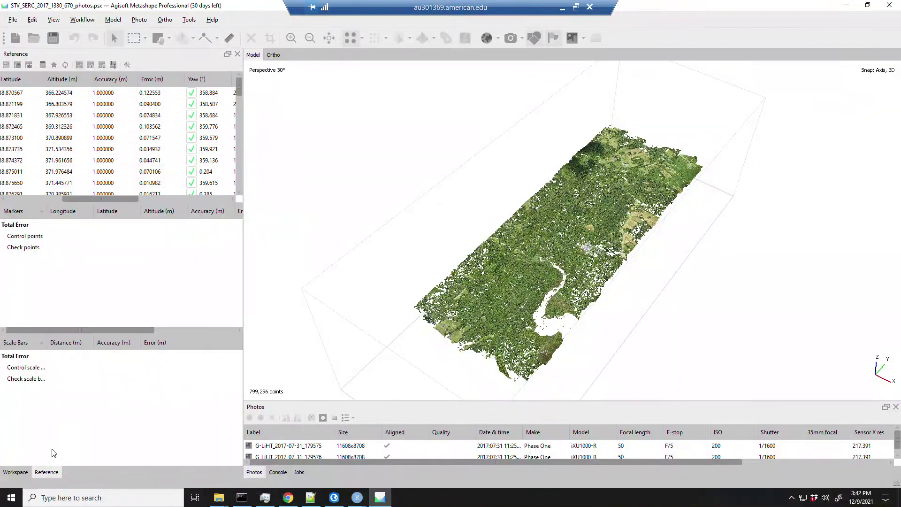
# Step: Expand Chunk 2 in the Workspace tree to show 670/670 aligned cameras and 799,296 tie points
pyautogui.click(15, 471)
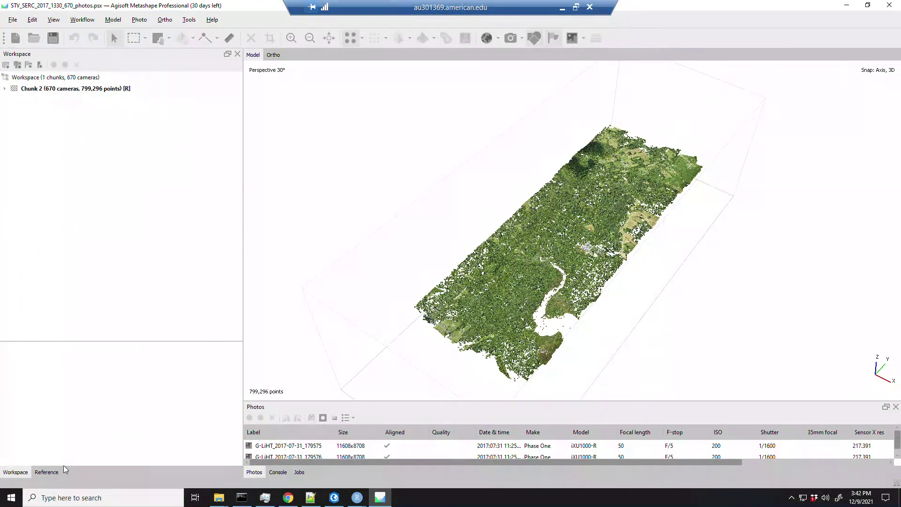
pyautogui.click(5, 89)
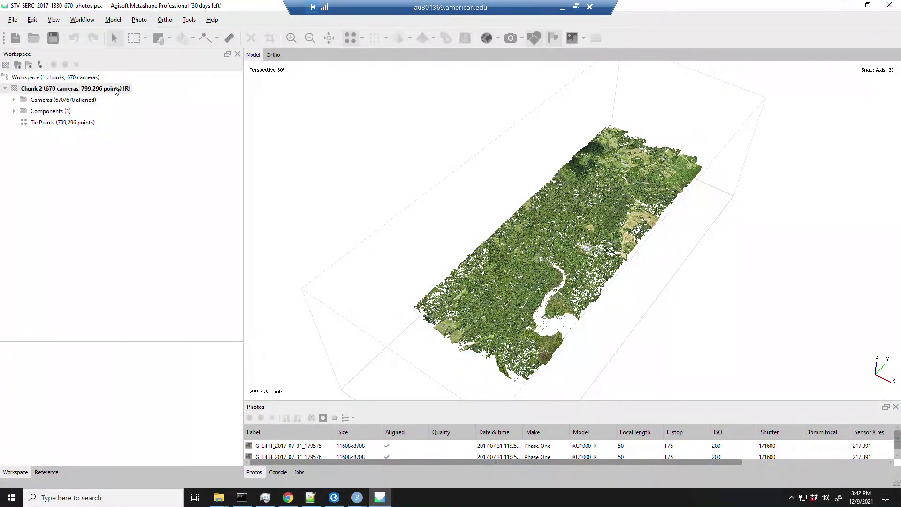
# Step: Start building the dense cloud at Medium quality with Mild depth filtering
pyautogui.click(83, 21)
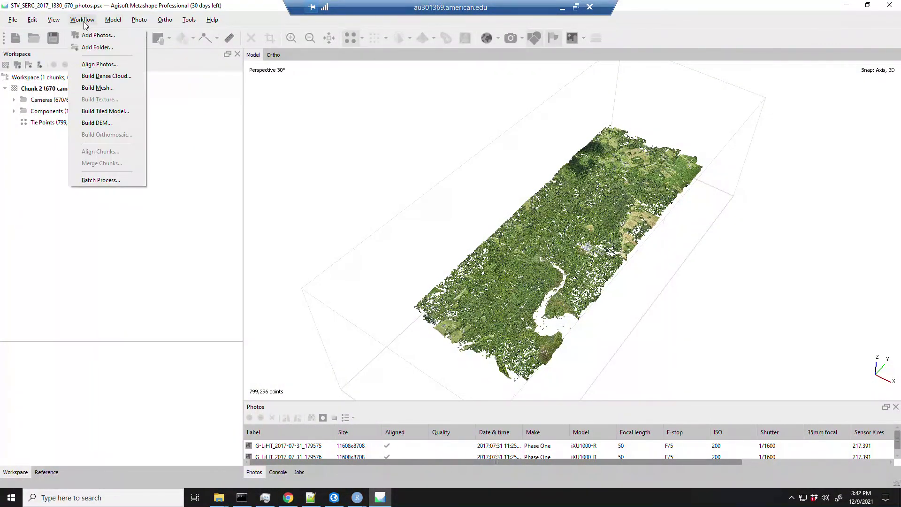
pyautogui.click(118, 78)
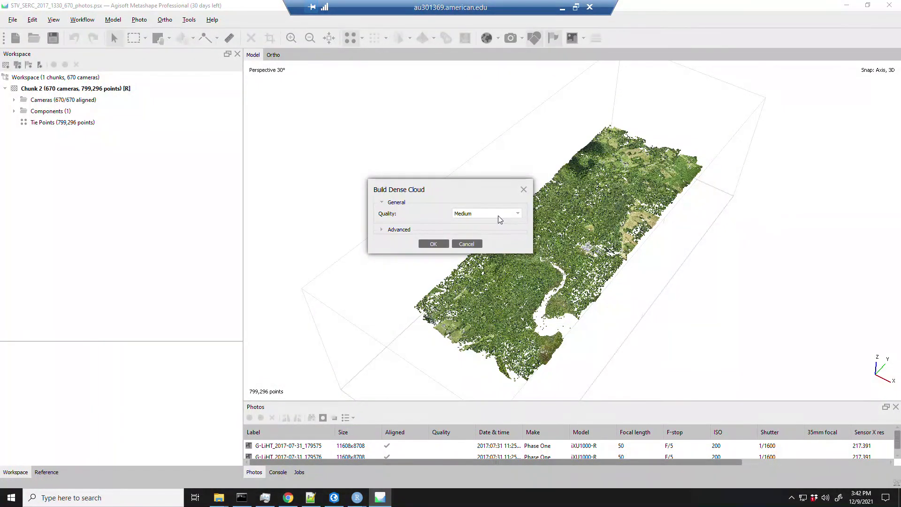
pyautogui.click(378, 192)
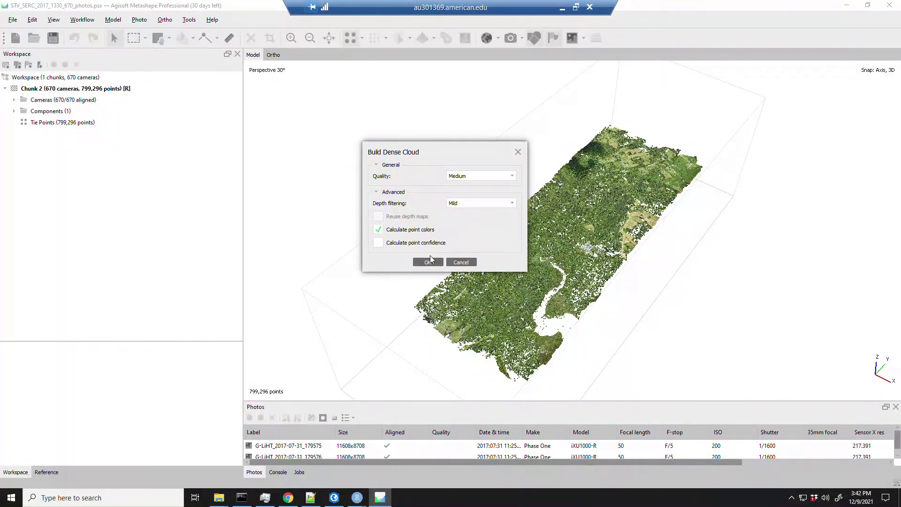
pyautogui.click(427, 262)
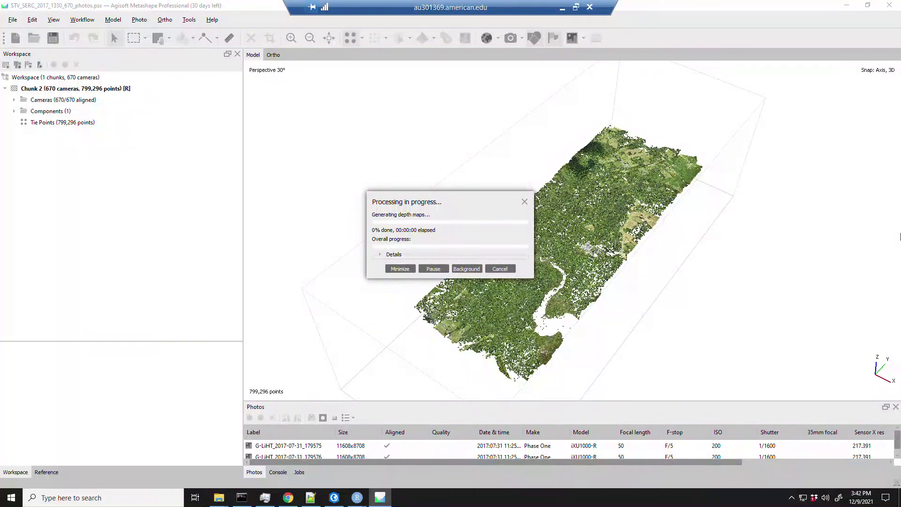